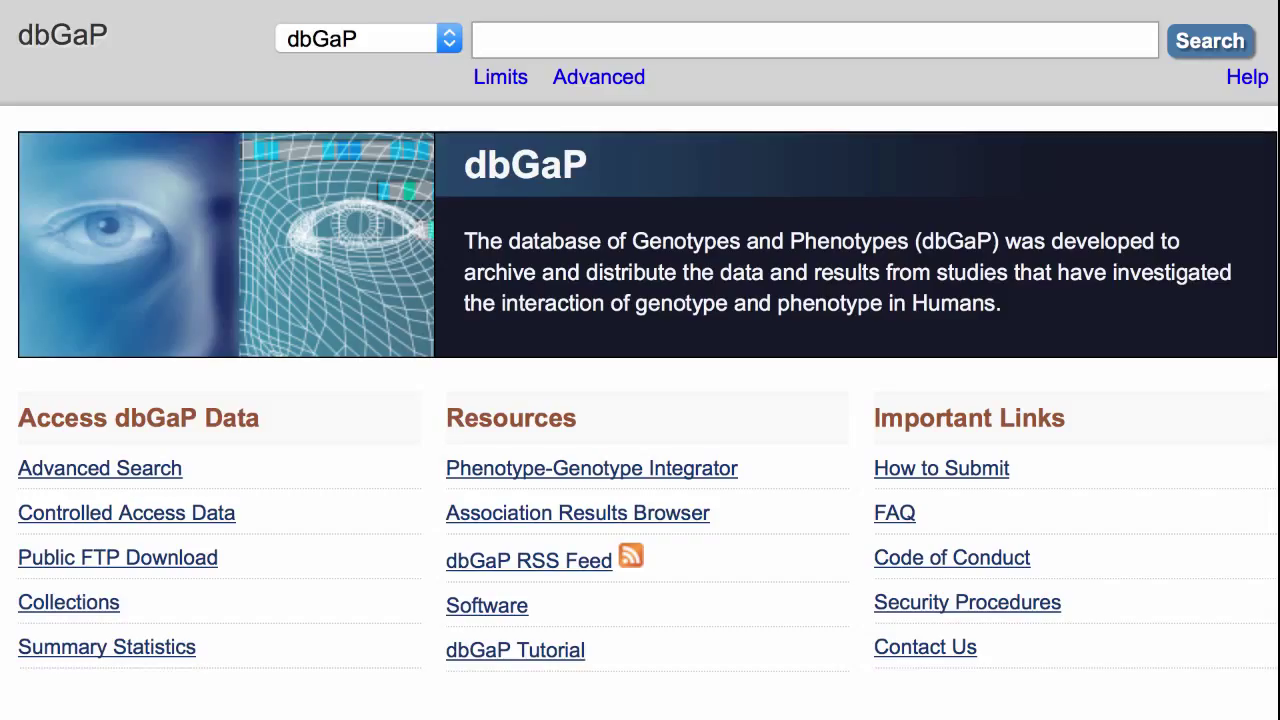
Enter 'Controlled Access Data' from the dbGaP home page to reach My Research Projects.
left_click(237, 523)
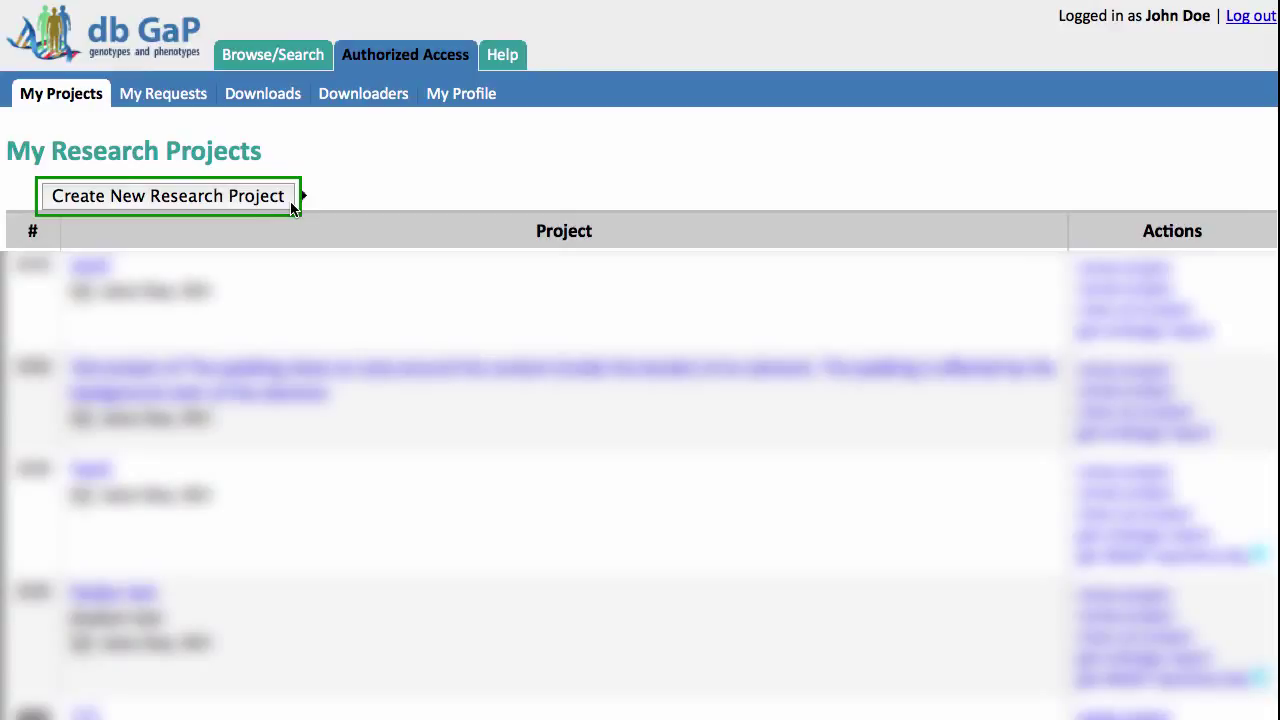
Create a new research project and begin it after reading the code of conduct.
left_click(168, 196)
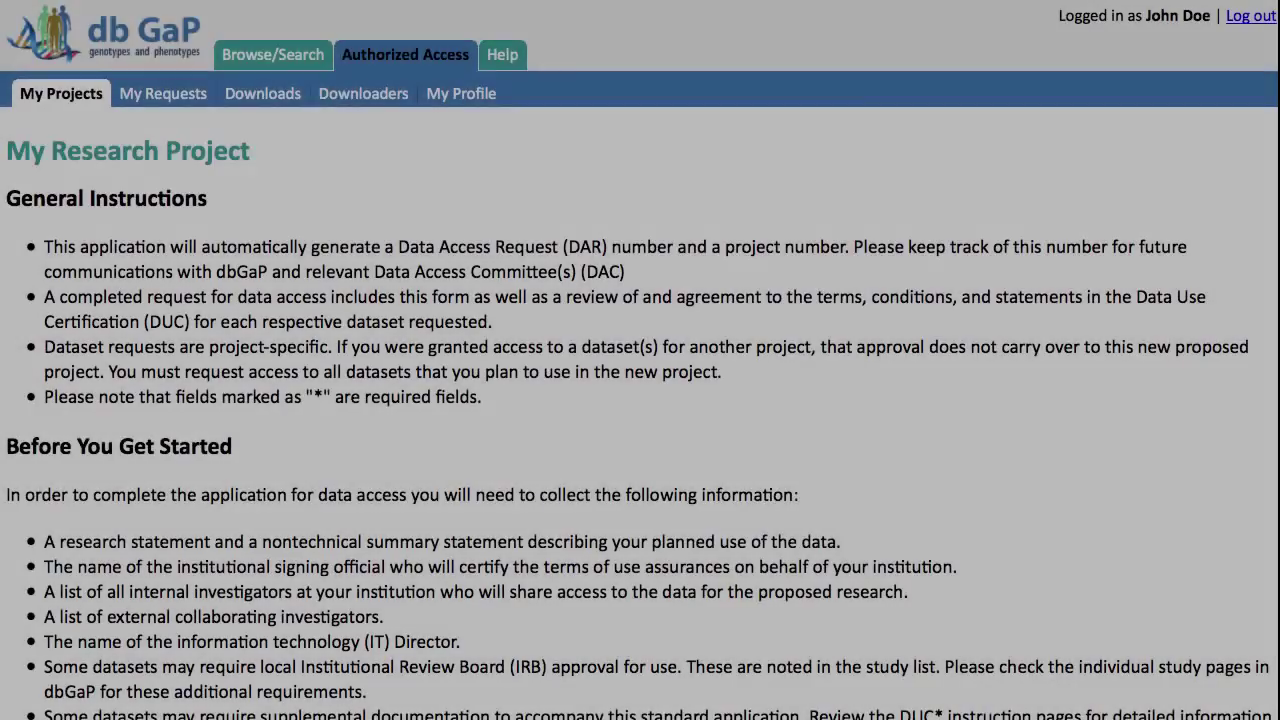
scroll(640, 360, "down", 3)
scroll(640, 360, "down", 5)
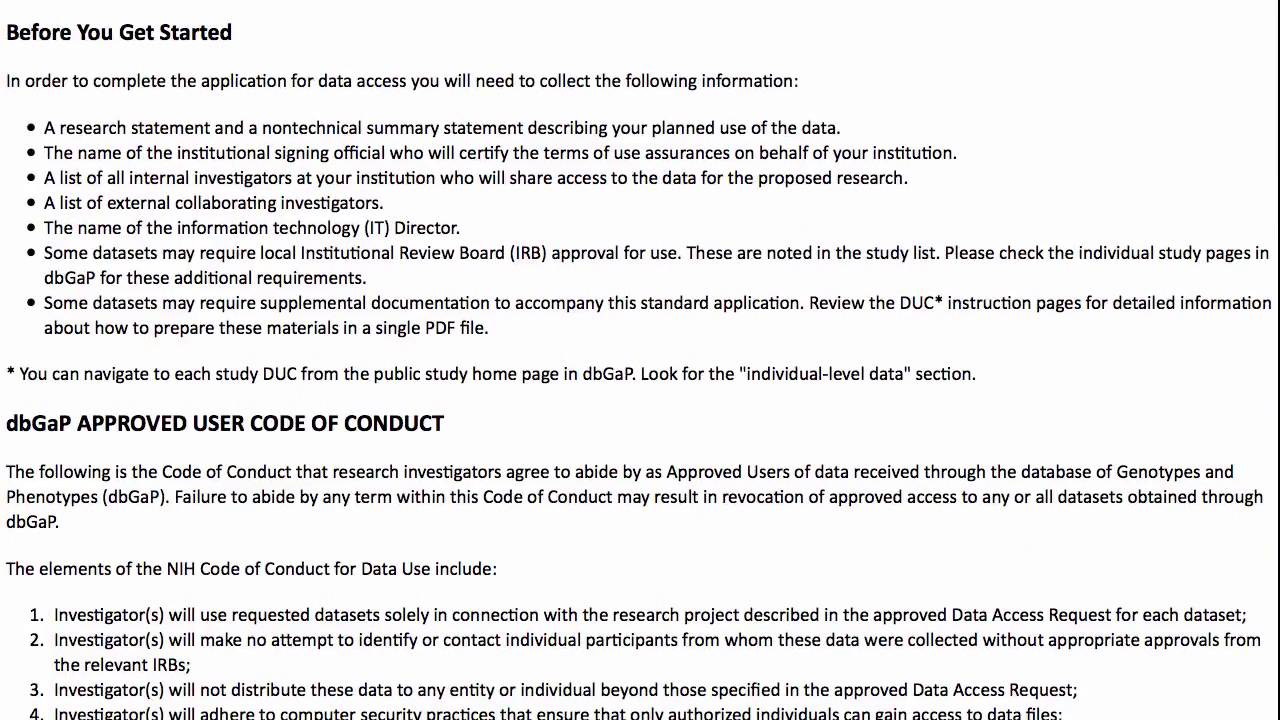
scroll(640, 360, "down", 8)
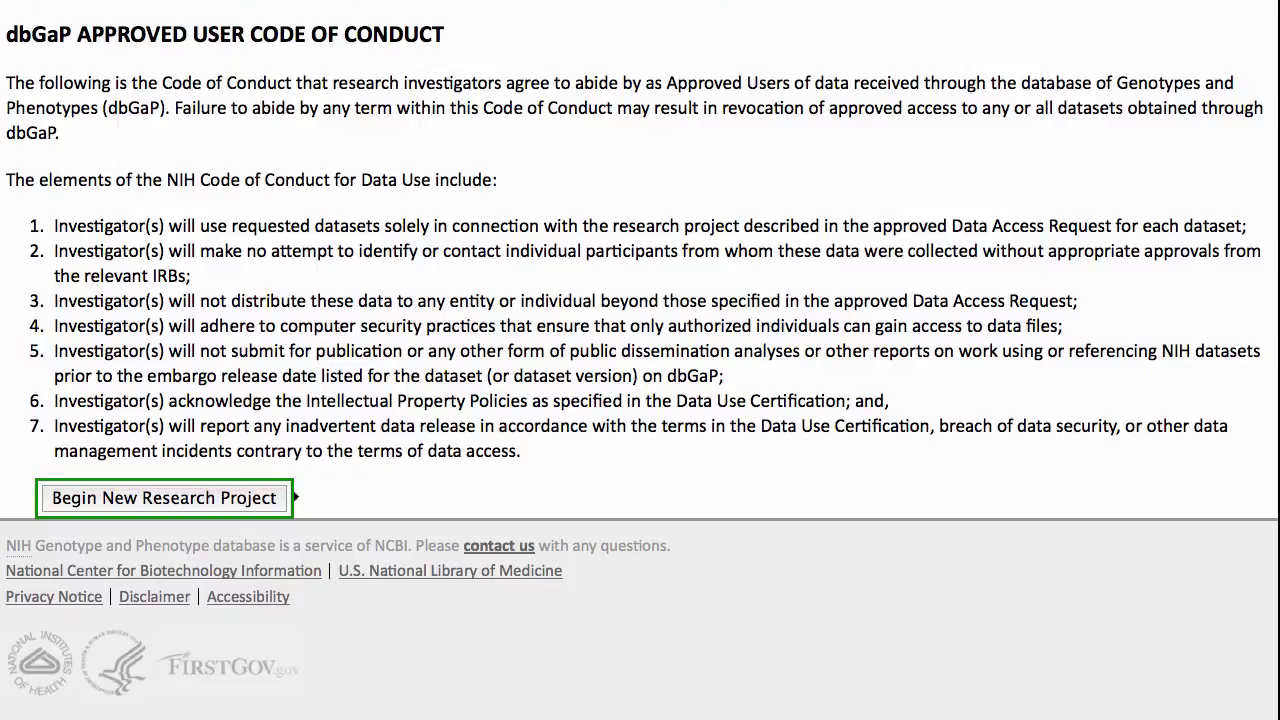
left_click(282, 506)
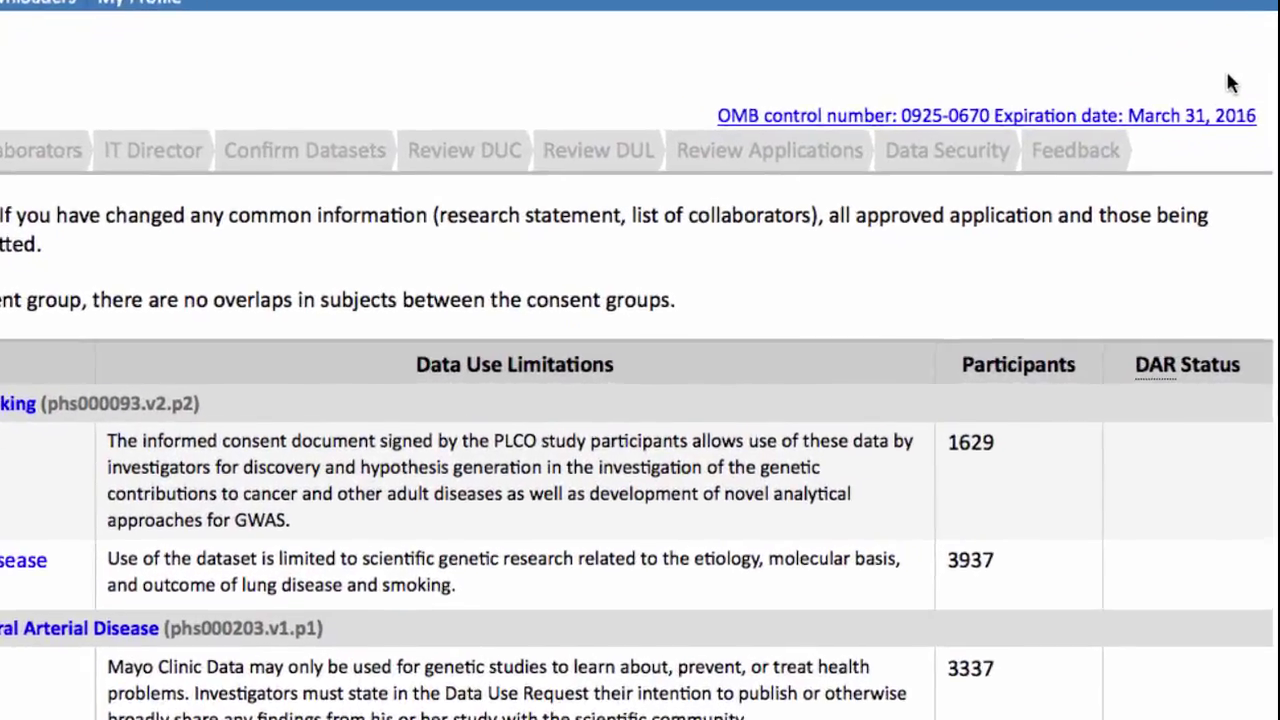
Select Inflammatory Bowel Disease Only (phs000345) and AREDS General Research Purposes (phs000001), then add them.
left_click(1219, 178)
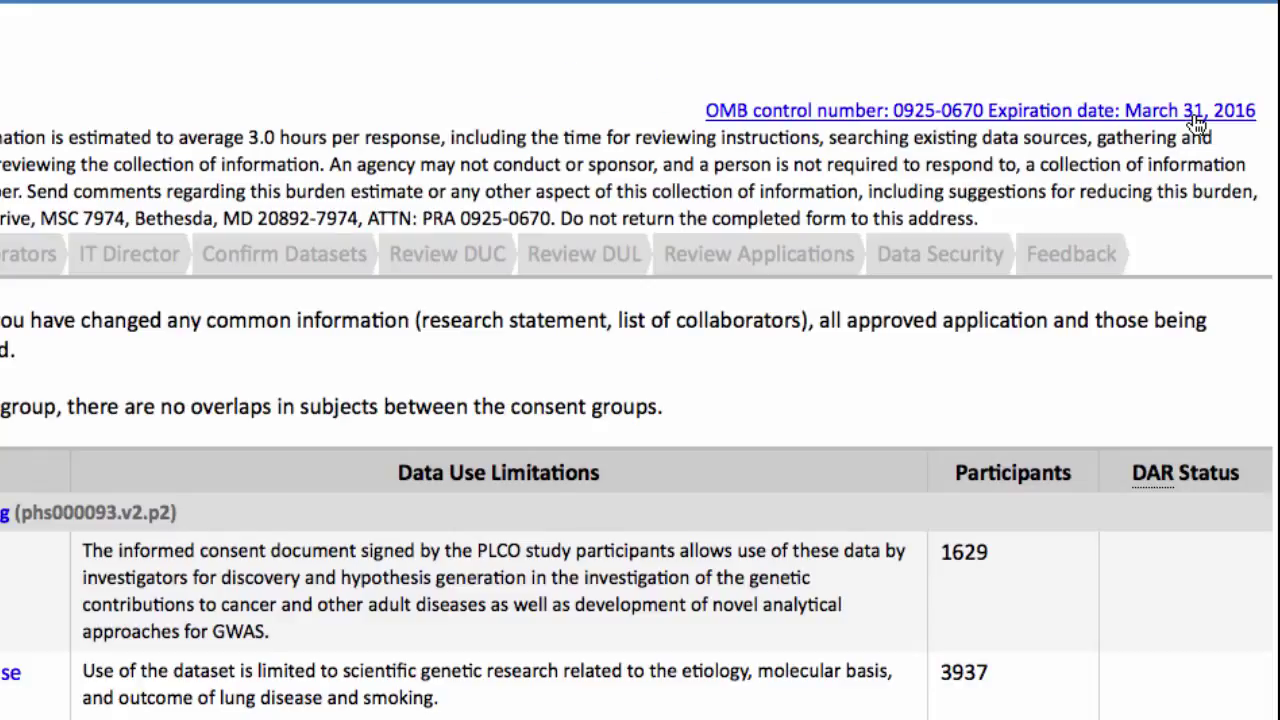
left_click(1197, 116)
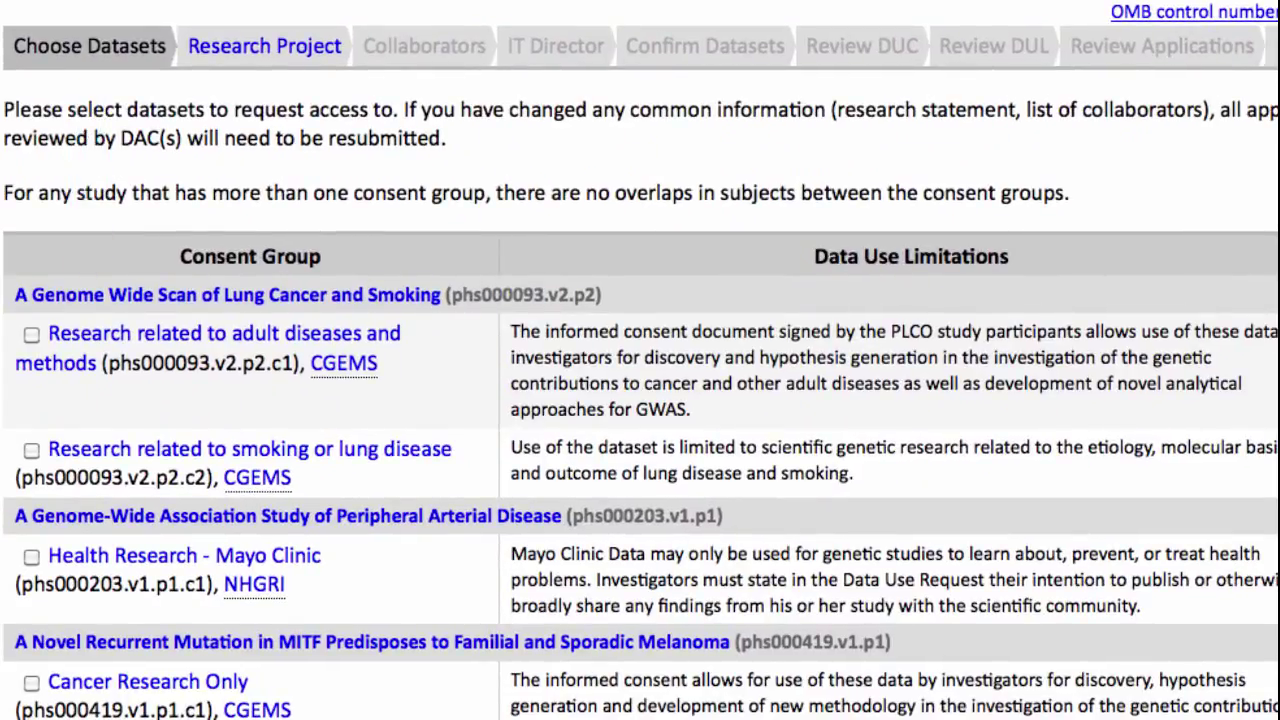
scroll(54, 71, "down", 15)
left_click(33, 65)
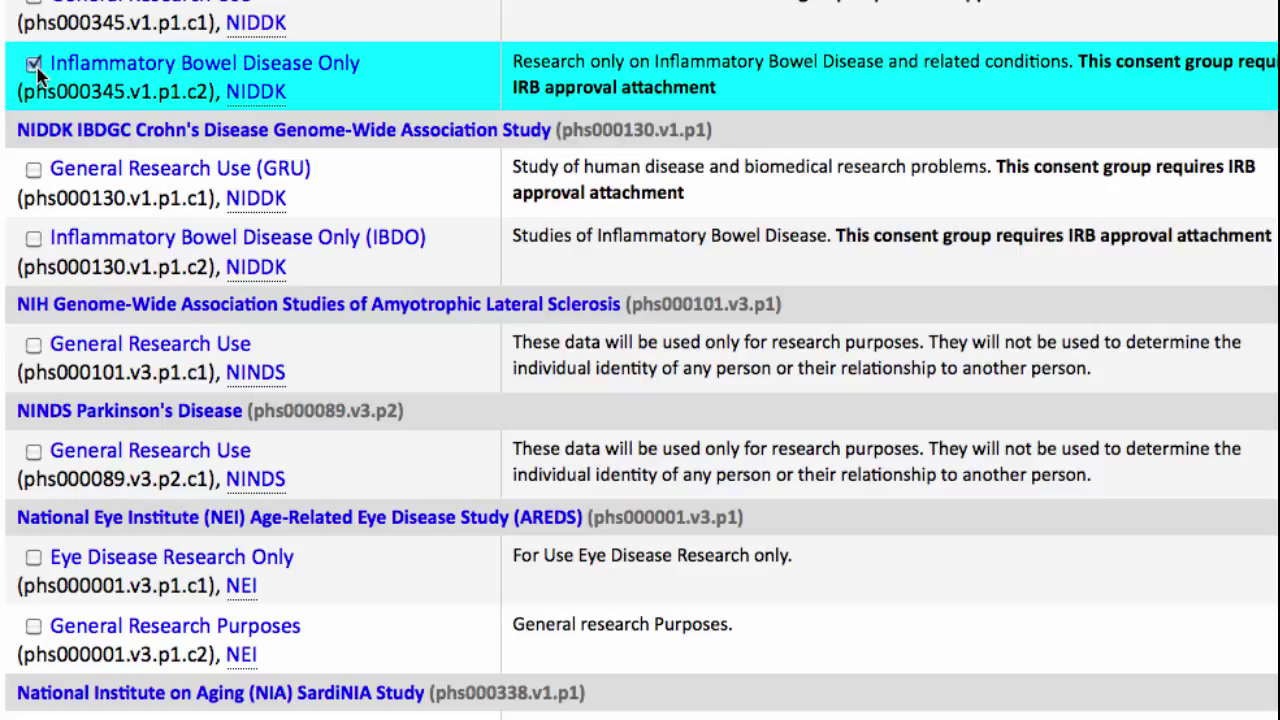
left_click(33, 627)
scroll(617, 278, "down", 20)
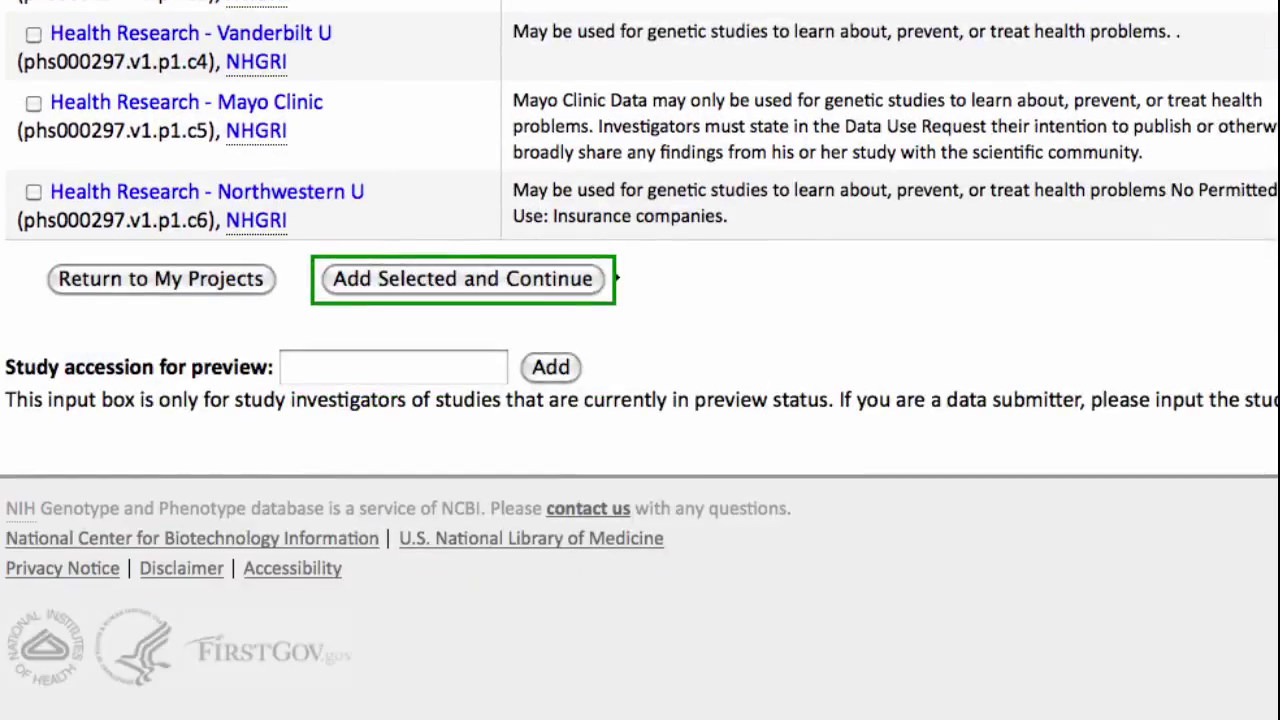
left_click(598, 284)
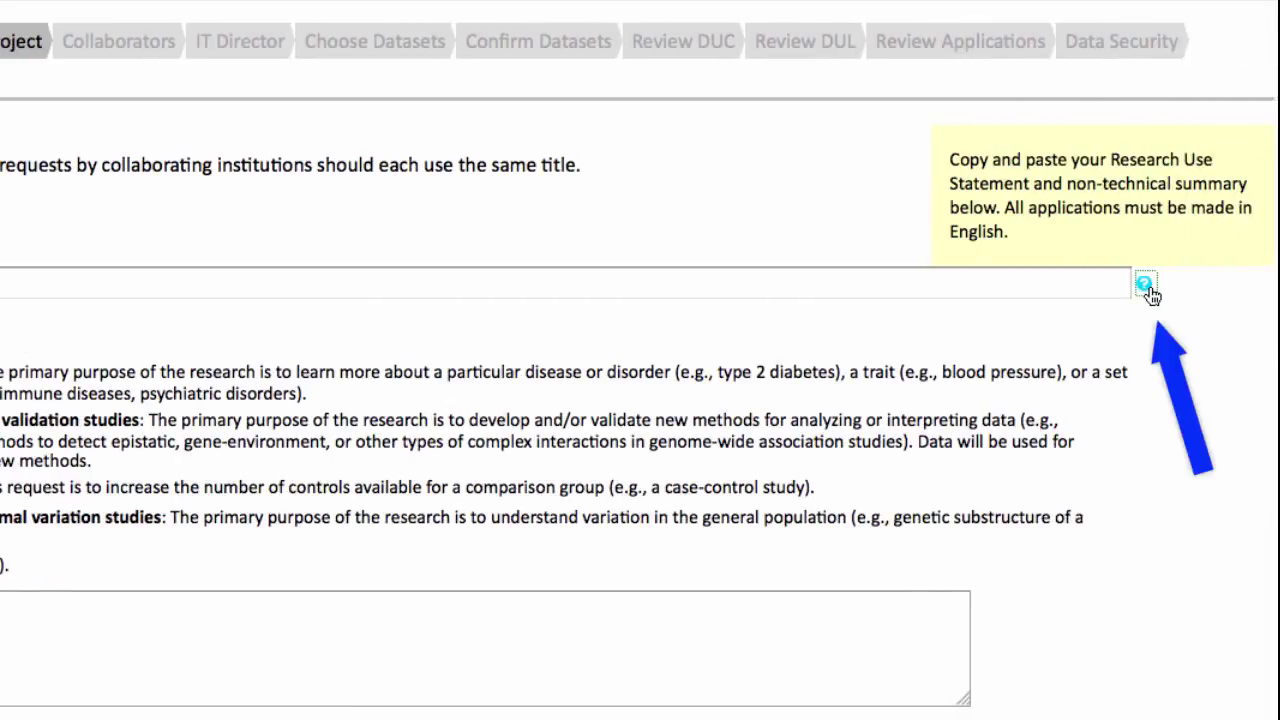
Enter the project title 'IBDO and AREDS' after checking the title guidance.
left_click(1147, 287)
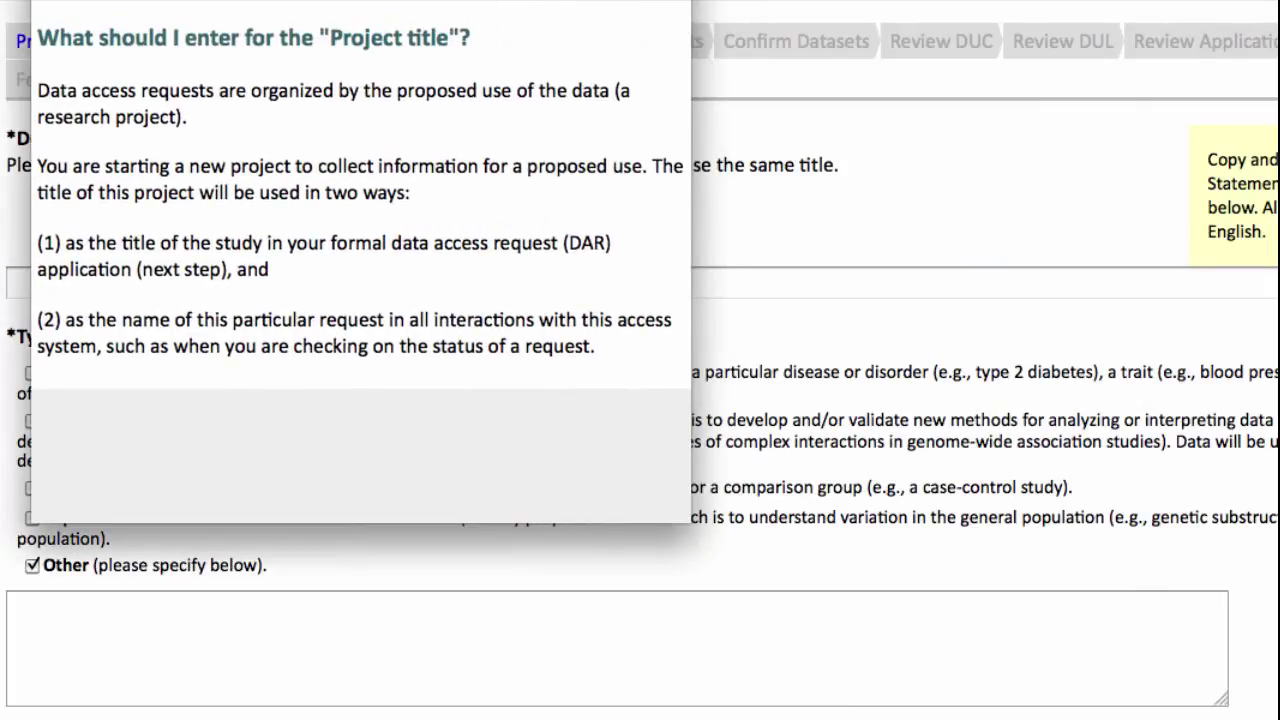
left_click(500, 242)
left_click(460, 277)
type("IBDO and AREDS")
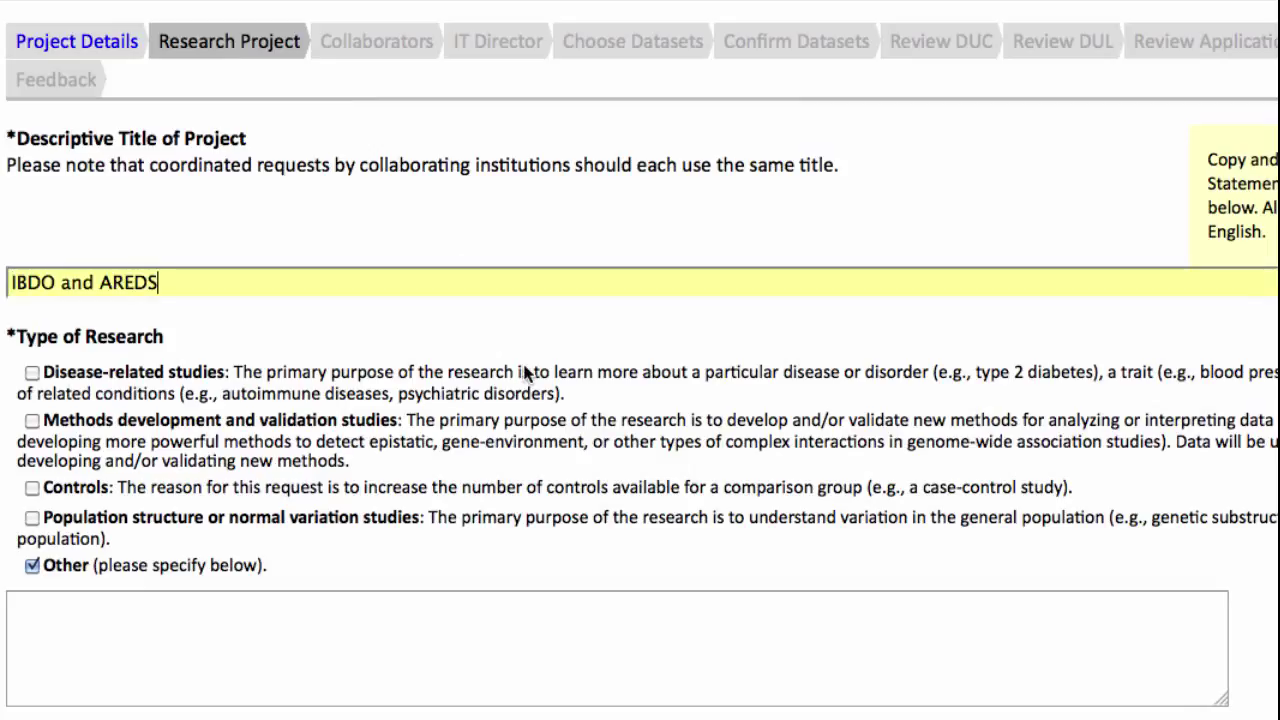
Change research type from Other to Disease-related, choose the signing official, and save.
left_click(32, 565)
left_click(32, 372)
scroll(260, 385, "down", 5)
scroll(580, 354, "down", 10)
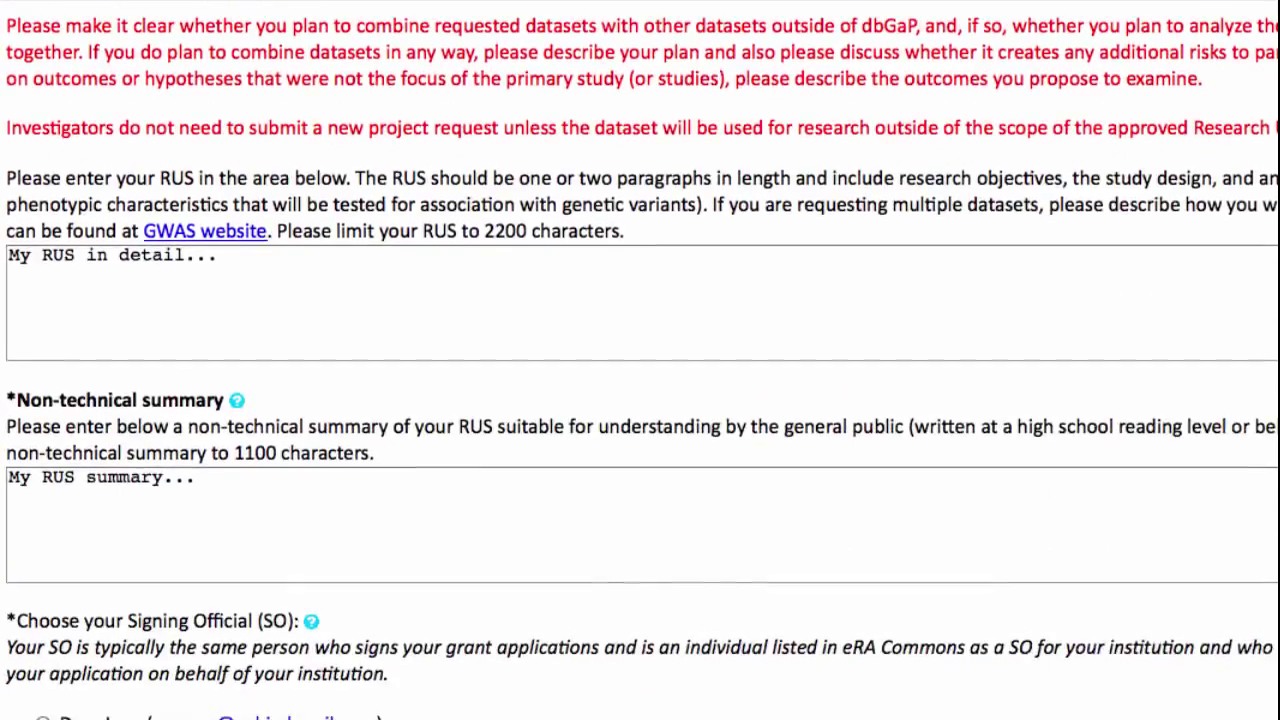
left_click(40, 563)
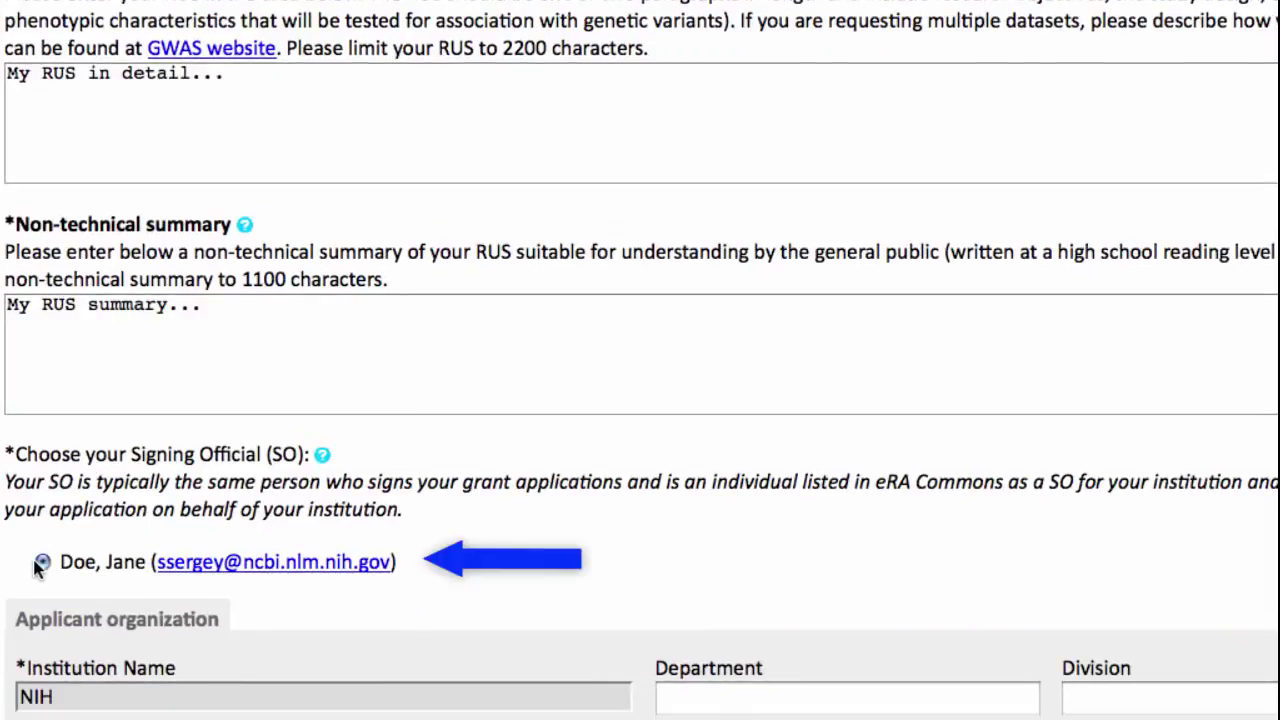
scroll(36, 572, "down", 5)
left_click(689, 677)
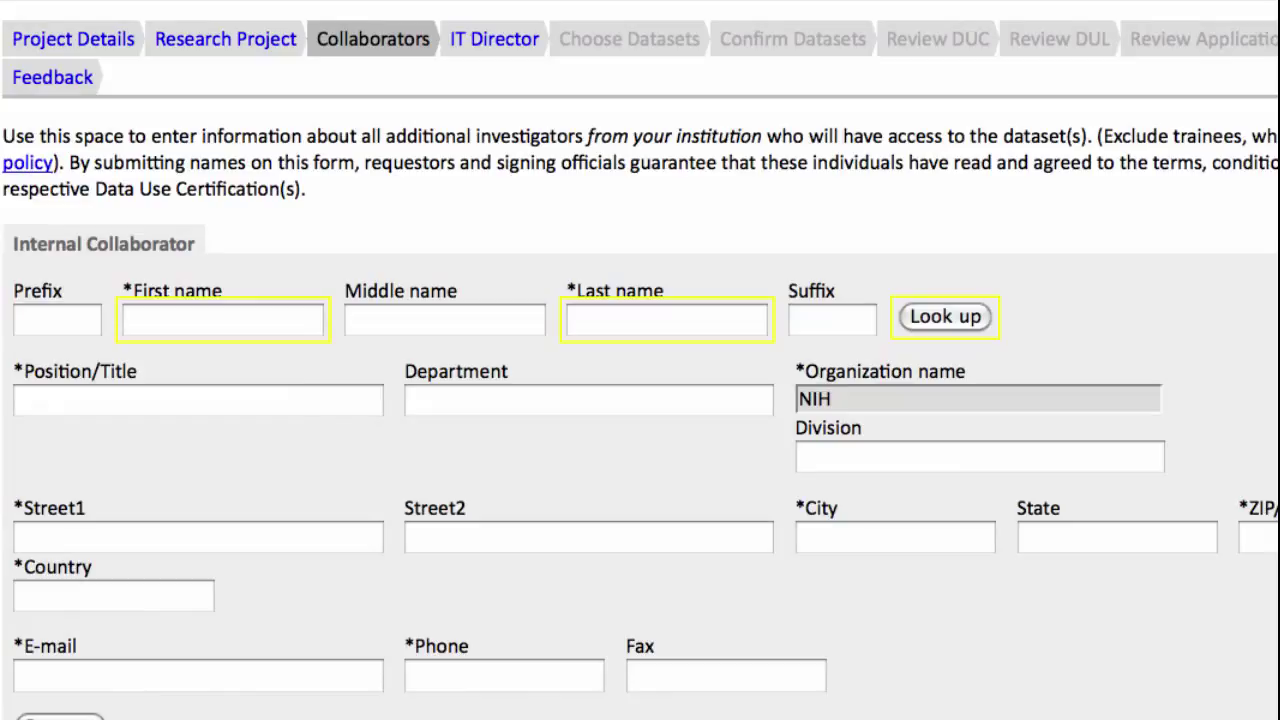
Keep 'None' selected for external collaborators and move to the IT Director step.
scroll(640, 400, "down", 5)
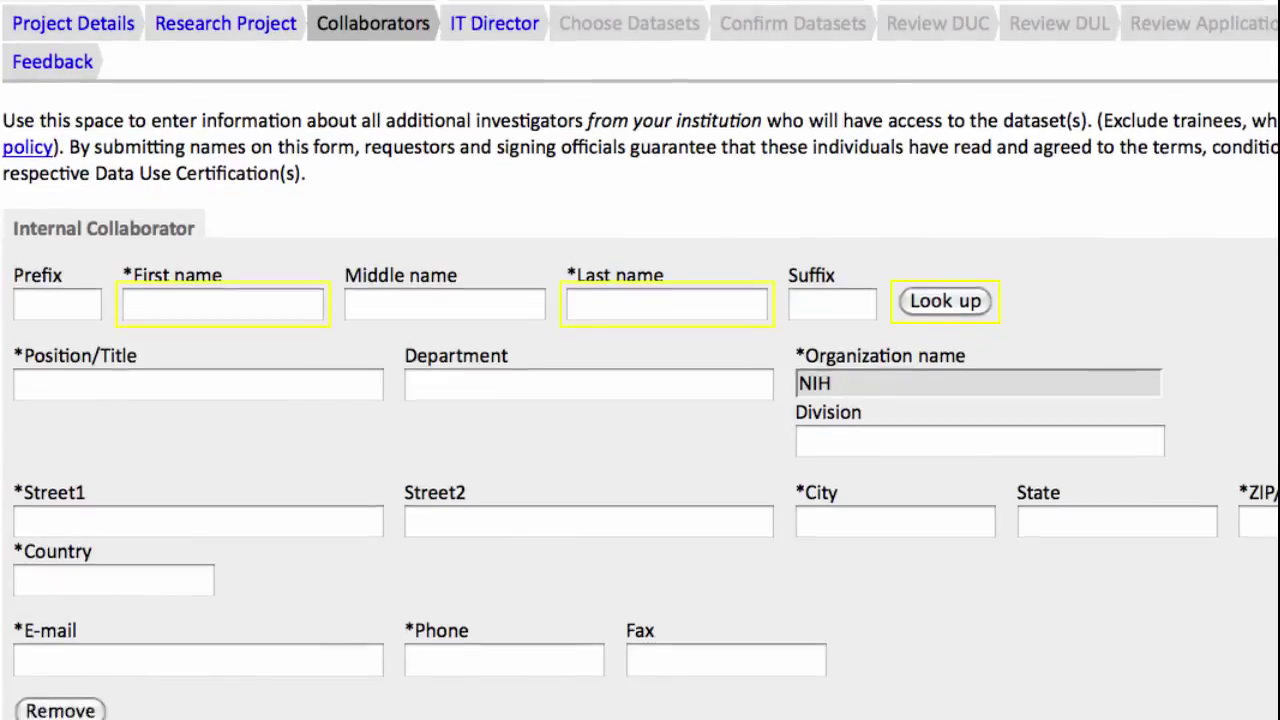
scroll(640, 400, "down", 3)
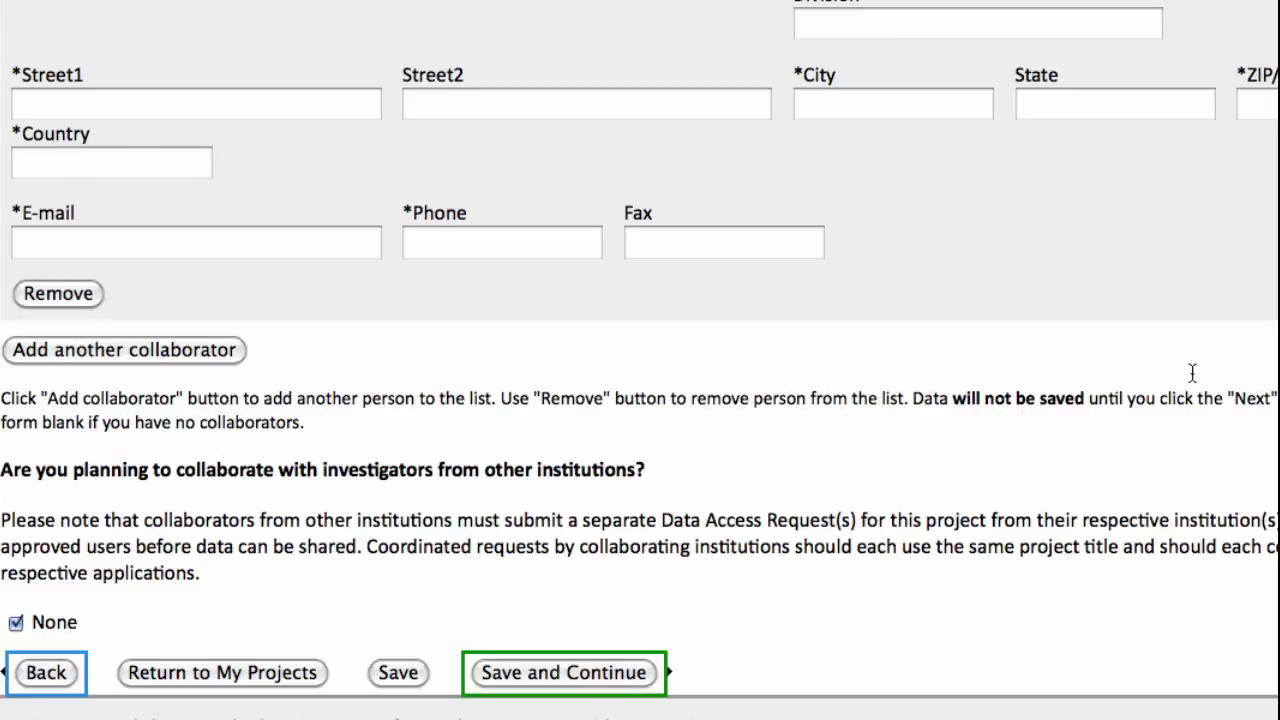
left_click(16, 623)
scroll(16, 628, "down", 5)
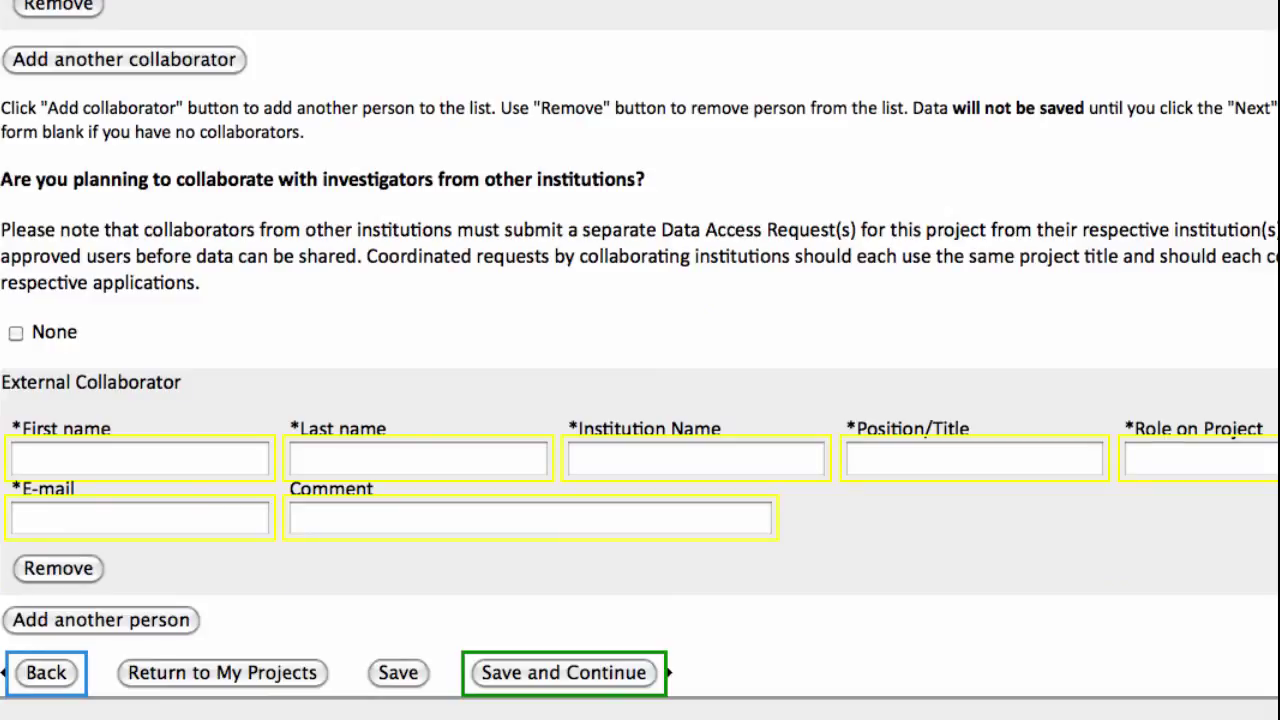
left_click(16, 332)
scroll(16, 340, "up", 4)
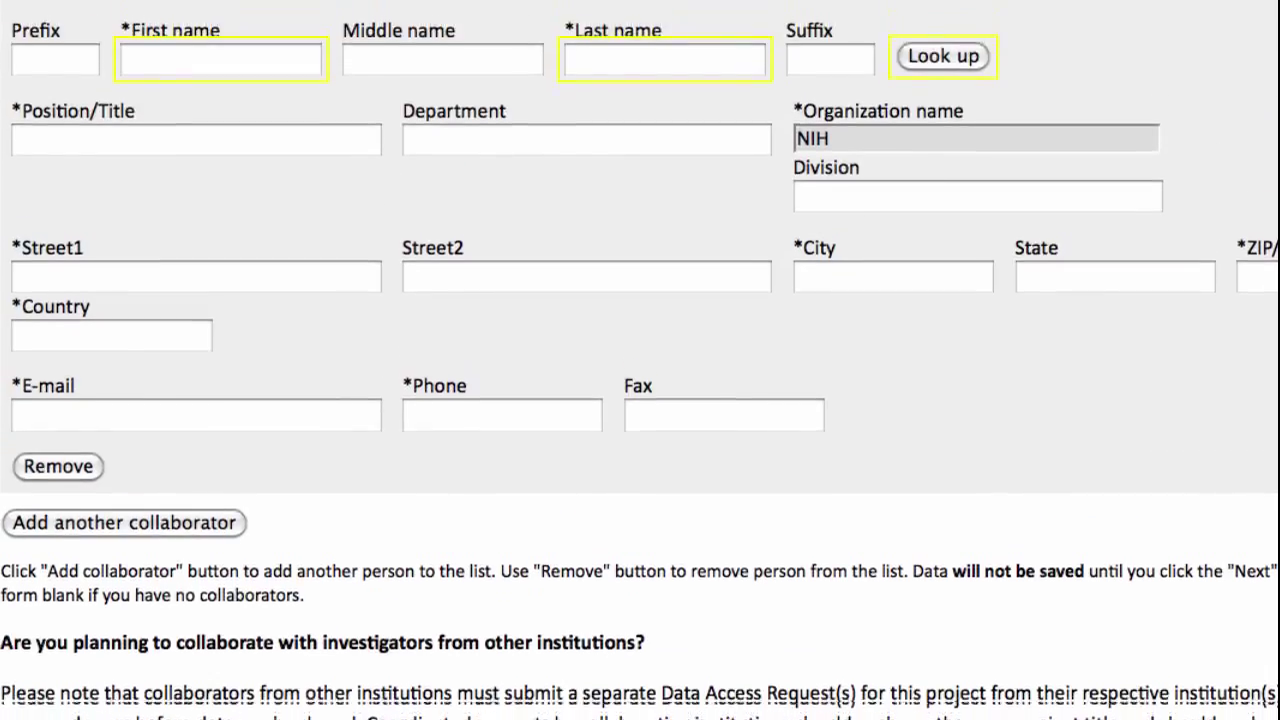
scroll(640, 360, "up", 3)
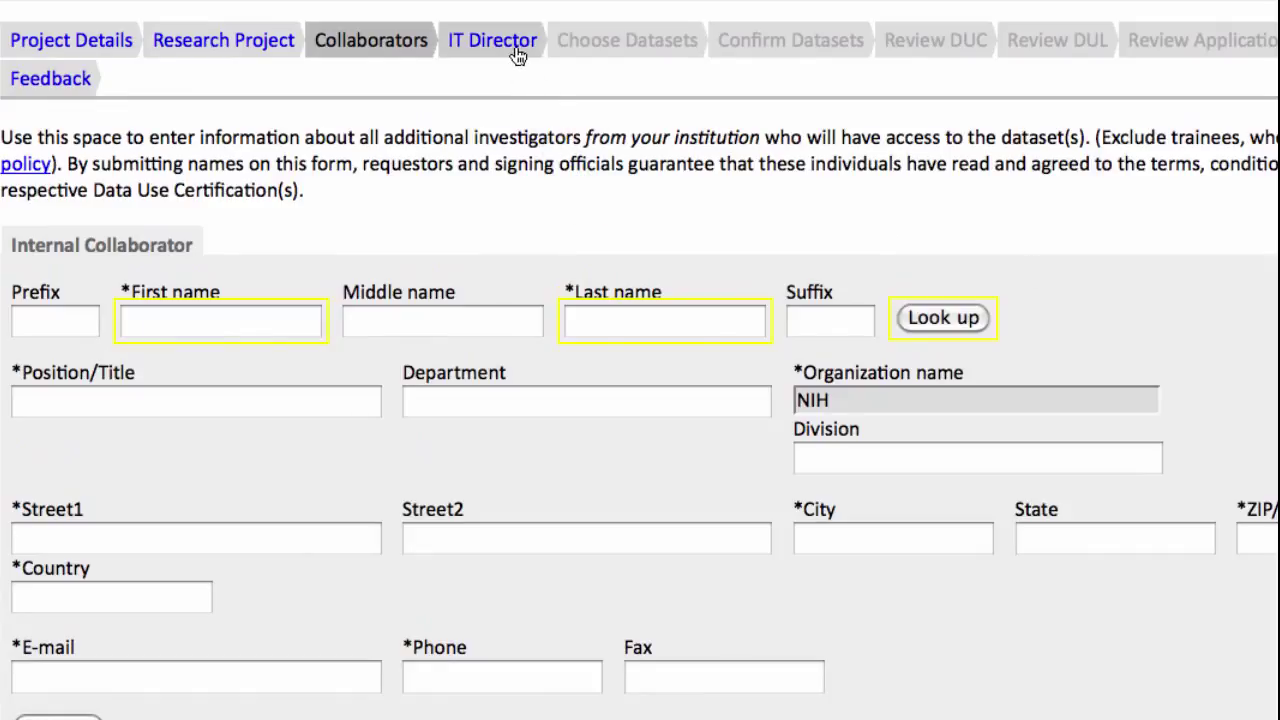
left_click(515, 48)
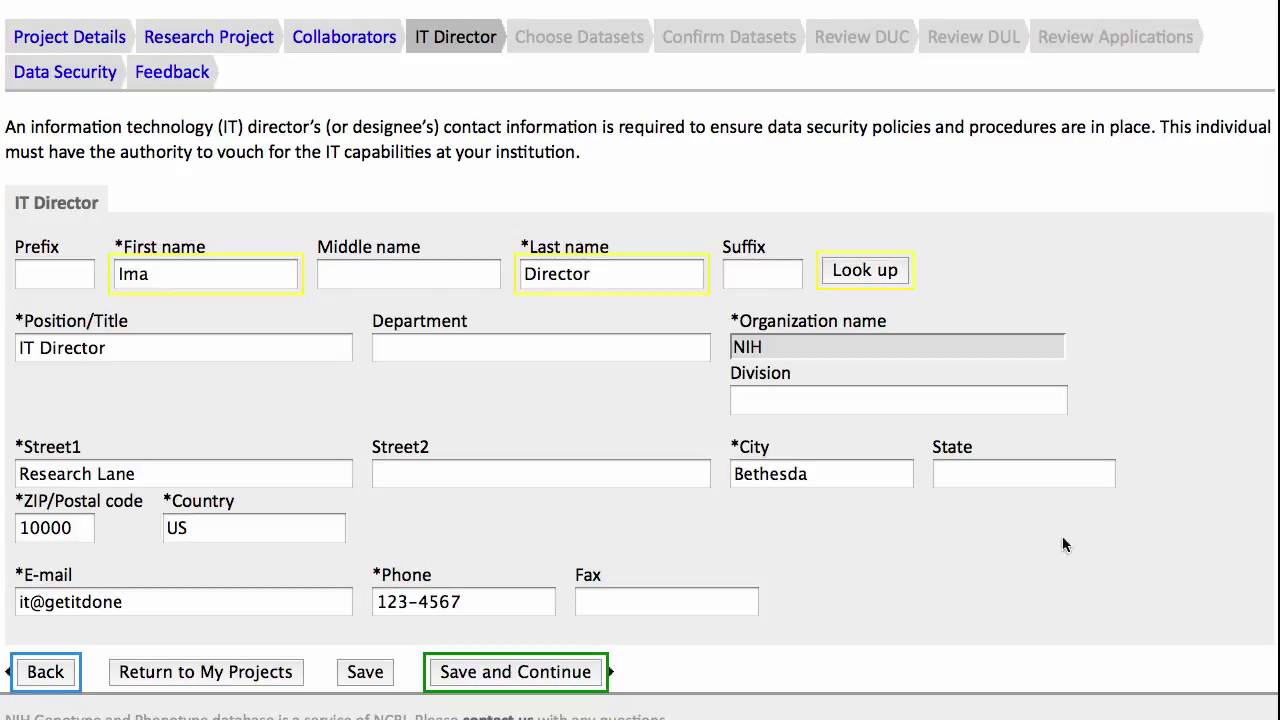
Save the IT director's name, title, address, e-mail and phone and continue.
left_click(601, 683)
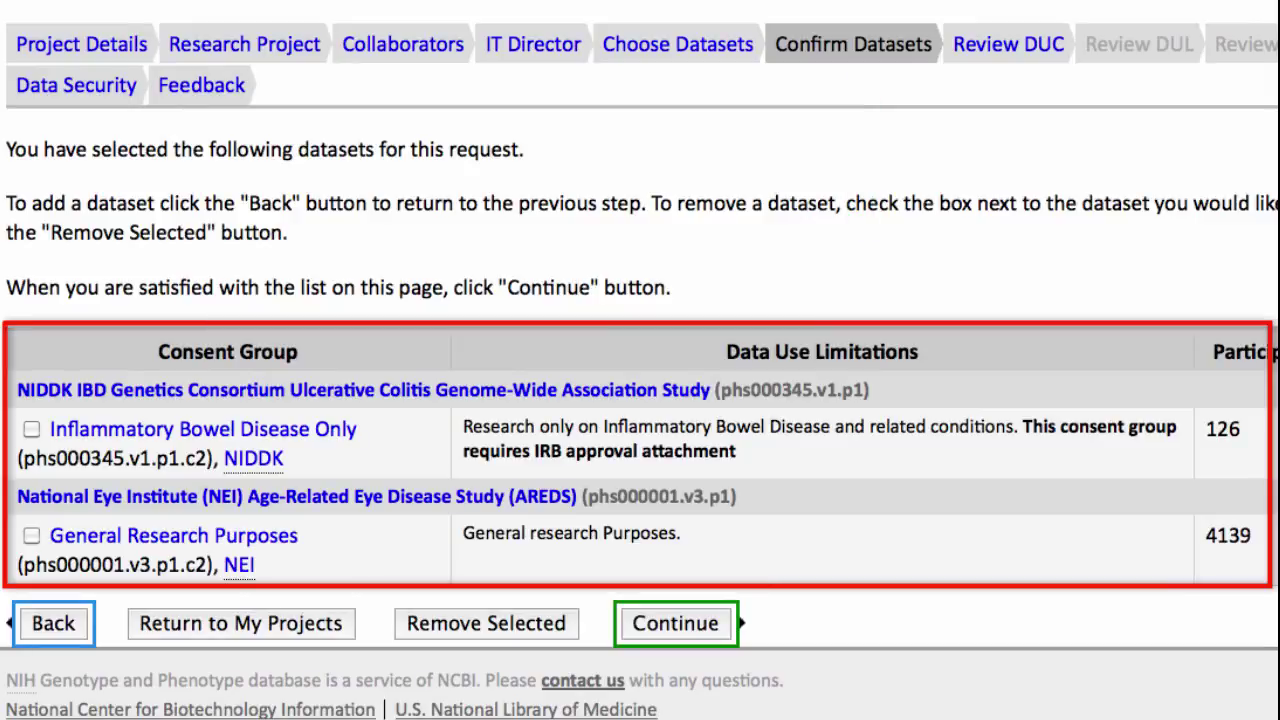
Confirm both selected datasets and scroll through the Review DUC terms.
left_click(715, 631)
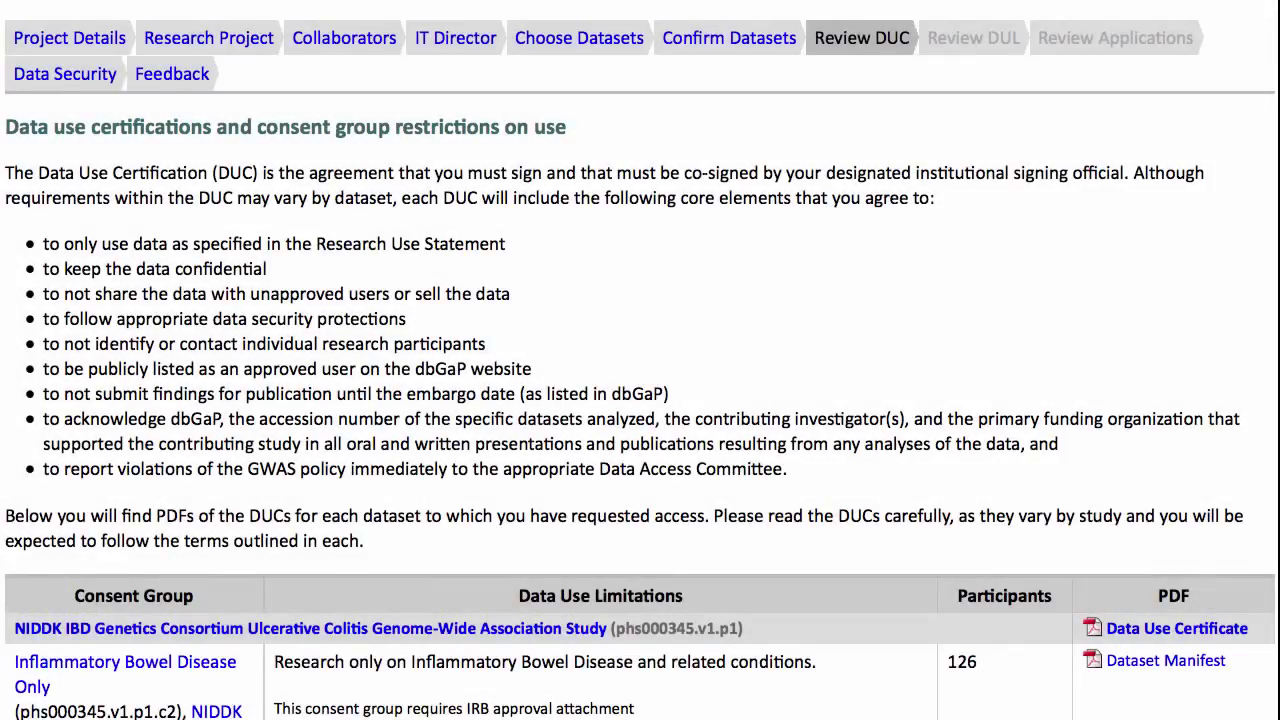
scroll(640, 360, "down", 10)
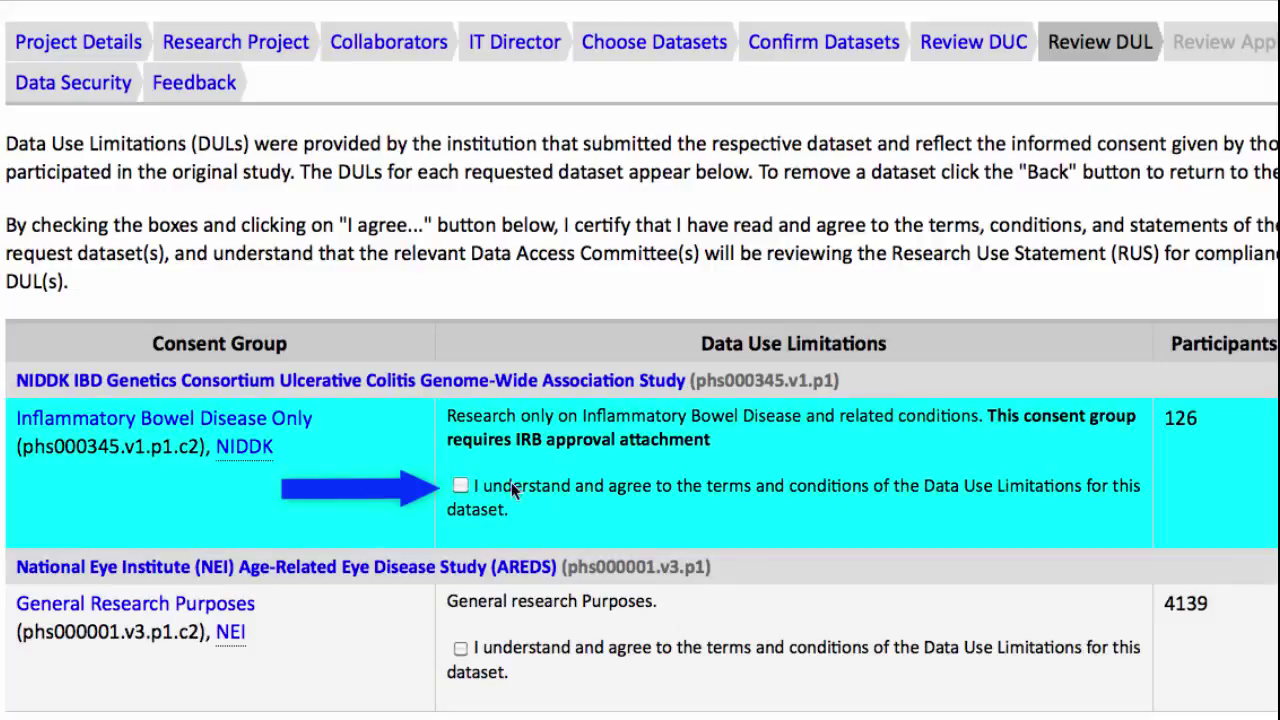
Acknowledge the IBD and AREDS data use limitations and agree to them.
left_click(460, 486)
left_click(458, 648)
scroll(460, 660, "down", 2)
left_click(466, 656)
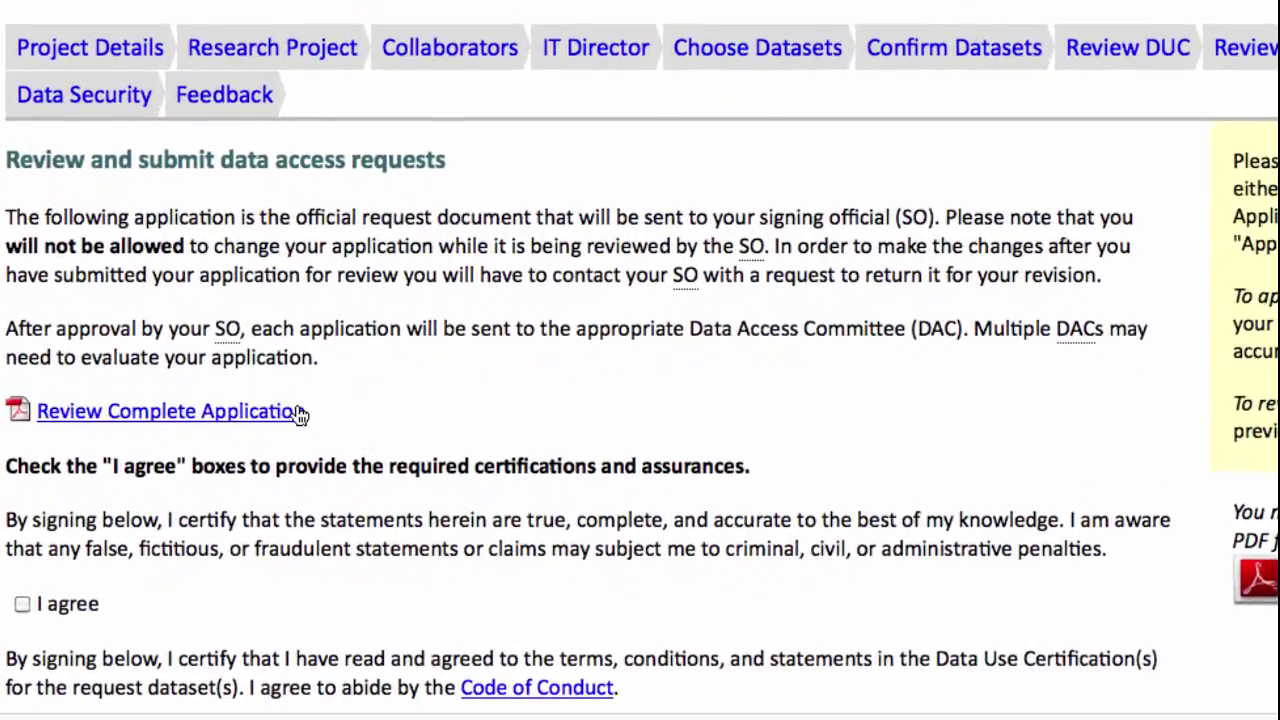
Preview the application PDF, agree to both certifications, and submit to the signing official.
left_click(290, 411)
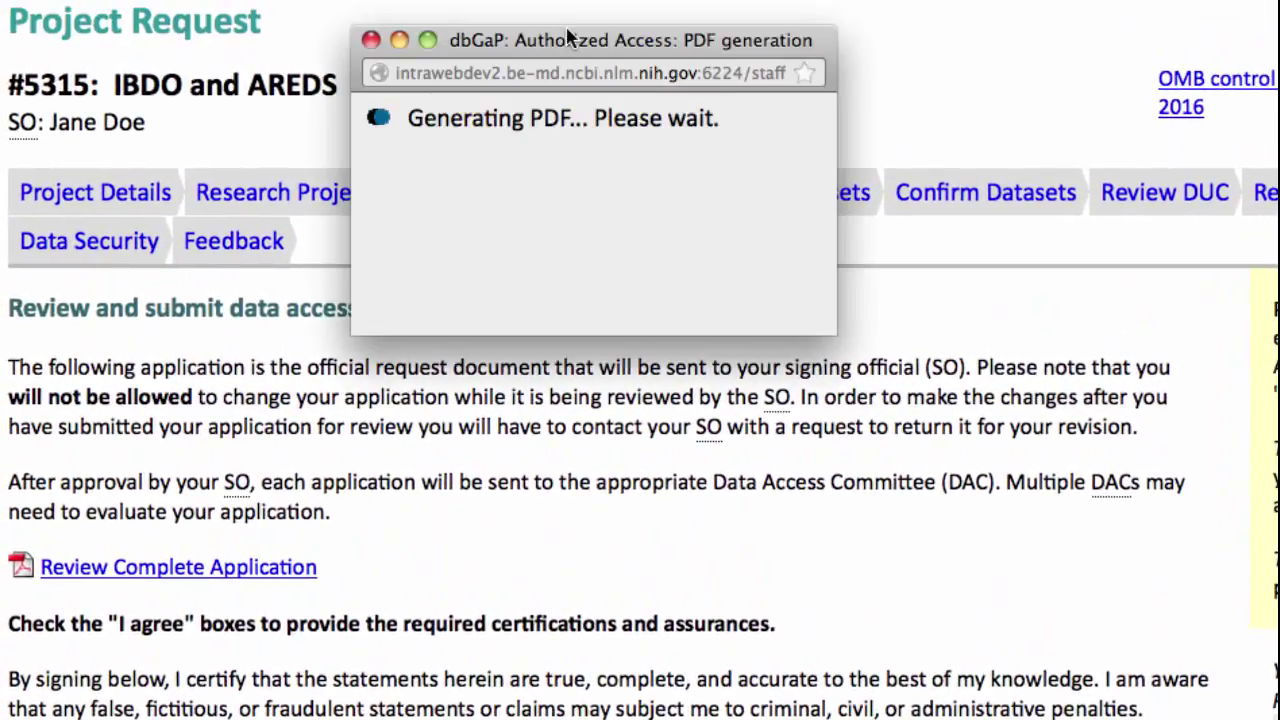
left_click(371, 40)
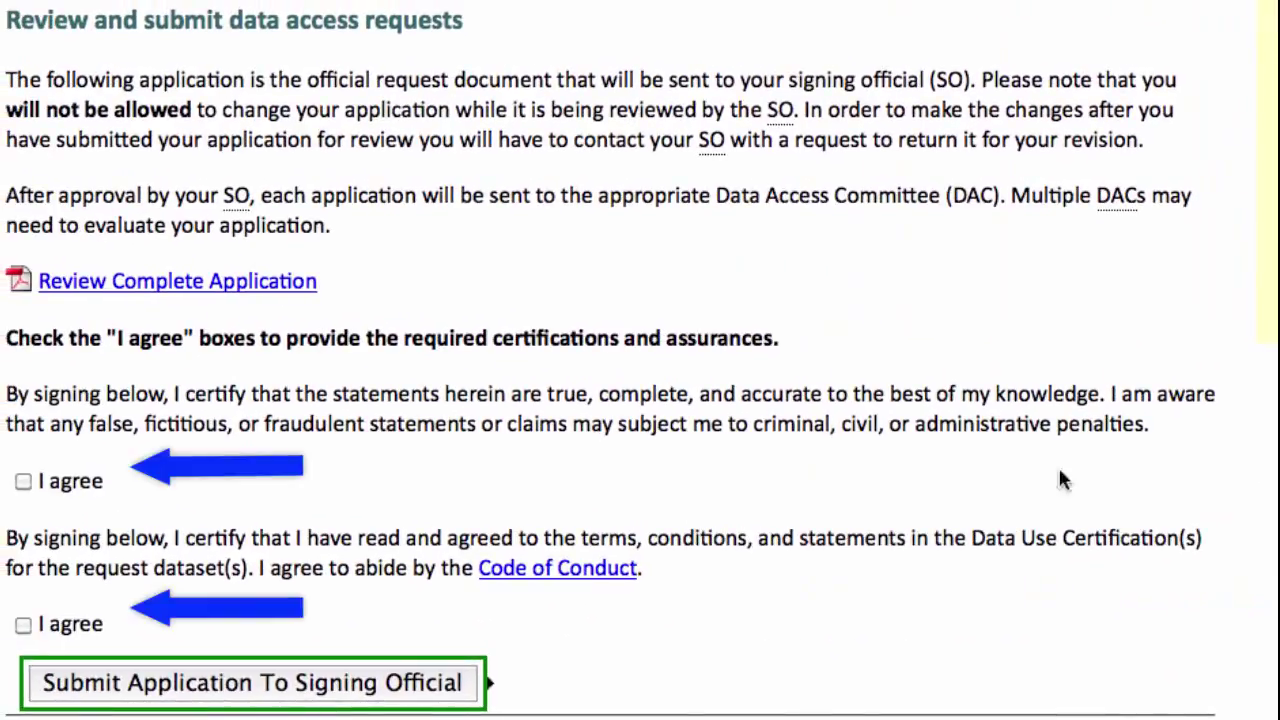
left_click(1, 480)
left_click(22, 625)
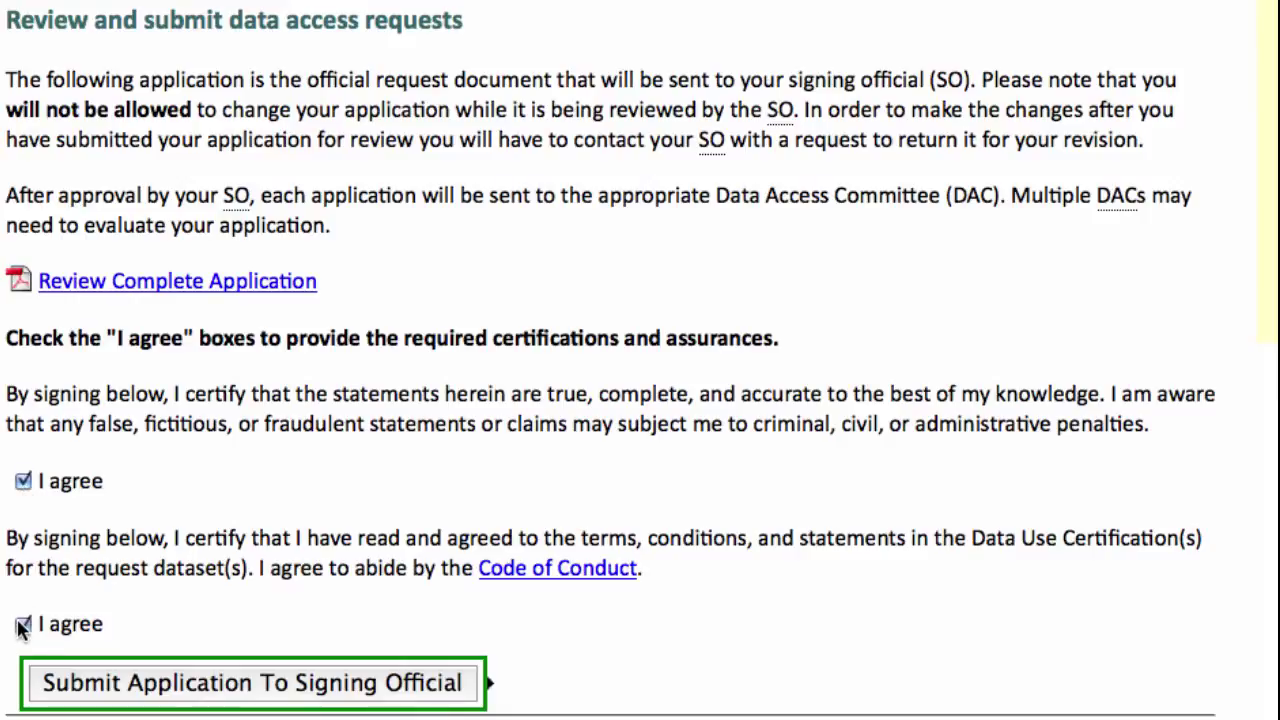
left_click(48, 697)
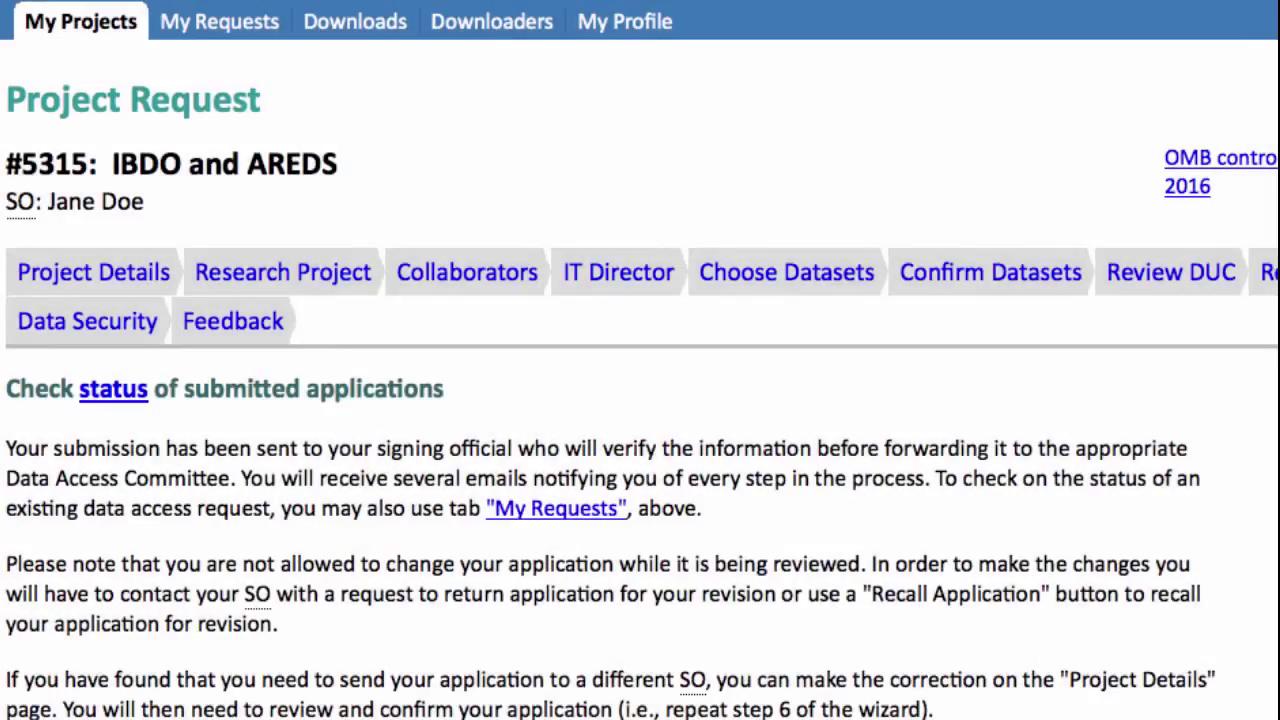